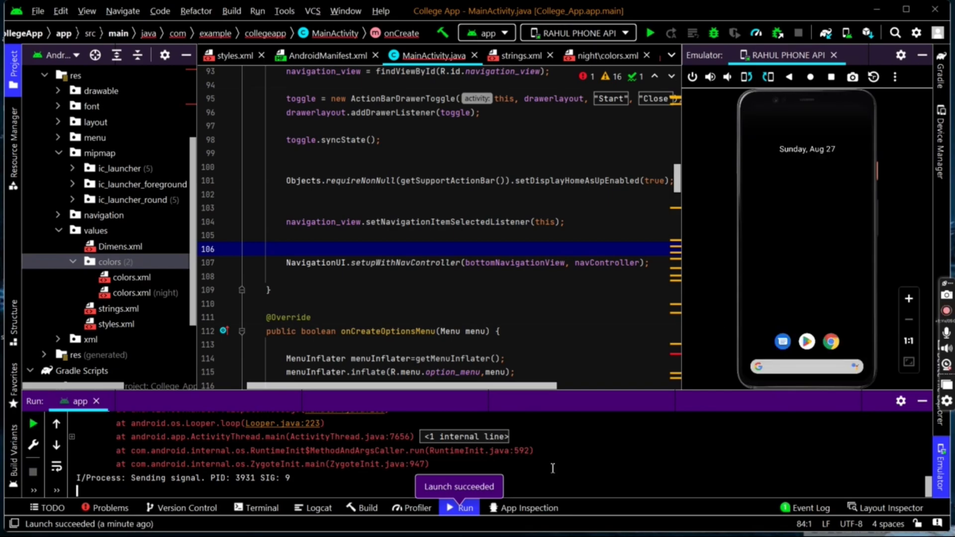
{"action": "scroll", "coordinate": [556, 463], "scroll_direction": "up", "scroll_amount": 3}
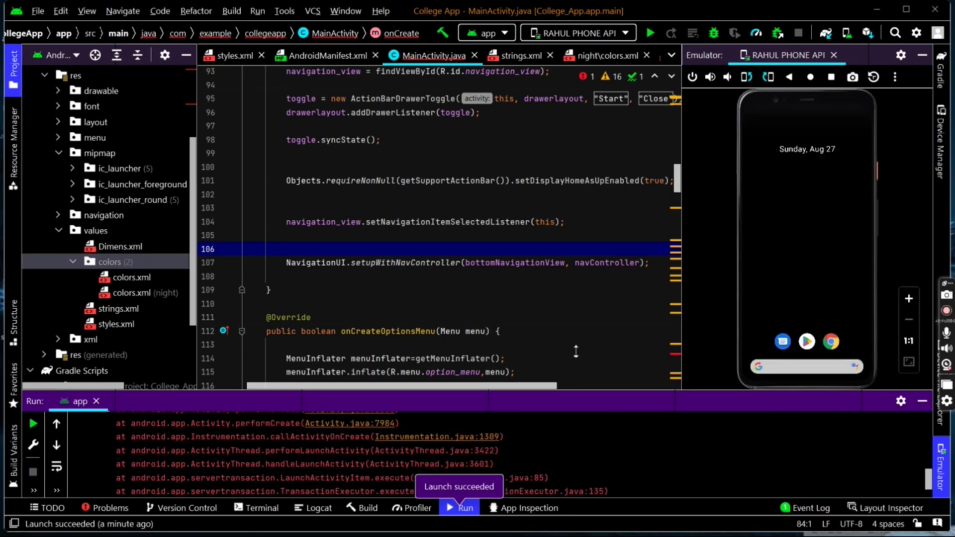
{"action": "left_click_drag", "start_coordinate": [576, 392], "coordinate": [575, 251]}
{"action": "scroll", "coordinate": [495, 445], "scroll_direction": "up", "scroll_amount": 5}
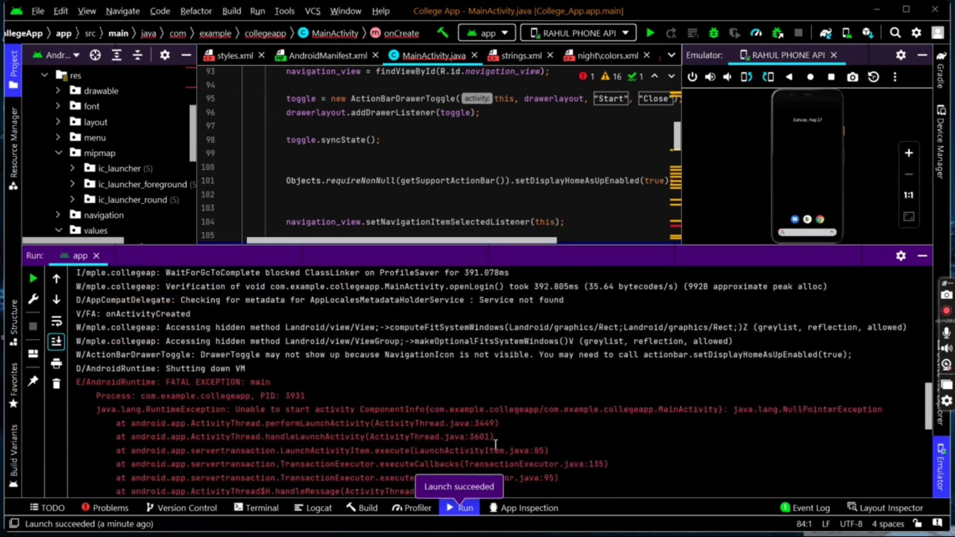
{"action": "scroll", "coordinate": [495, 444], "scroll_direction": "down", "scroll_amount": 3}
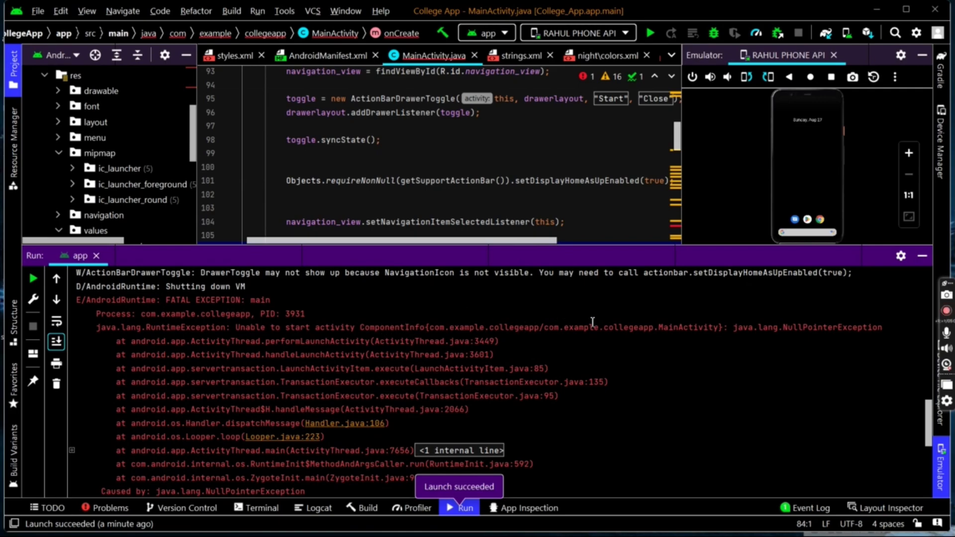
Highlight the NullPointerException line in the run log, then clear the selection.
{"action": "double_click", "coordinate": [629, 327]}
{"action": "left_click", "coordinate": [683, 328]}
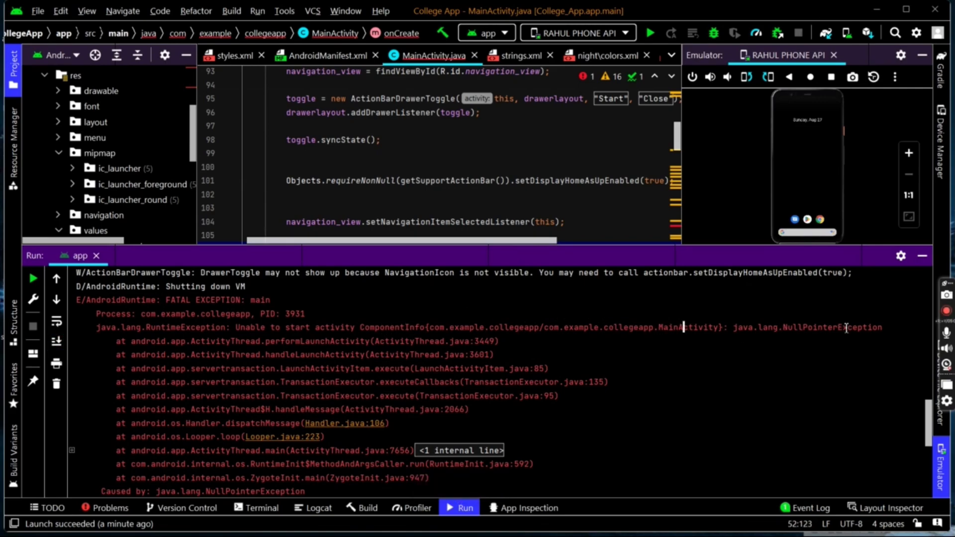
{"action": "scroll", "coordinate": [482, 401], "scroll_direction": "down", "scroll_amount": 5}
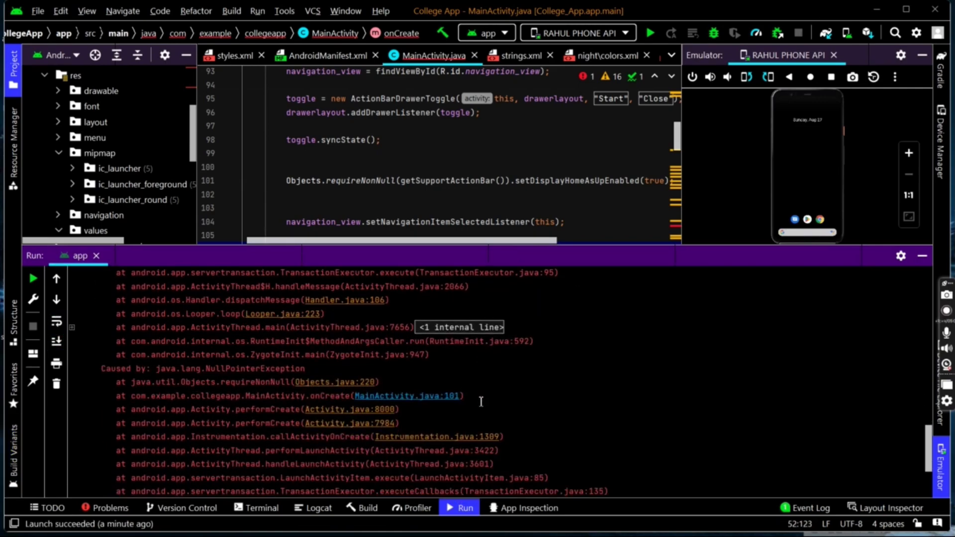
Jump from the stack trace to MainActivity line 101 and land on the requireNonNull call.
{"action": "left_click", "coordinate": [416, 396]}
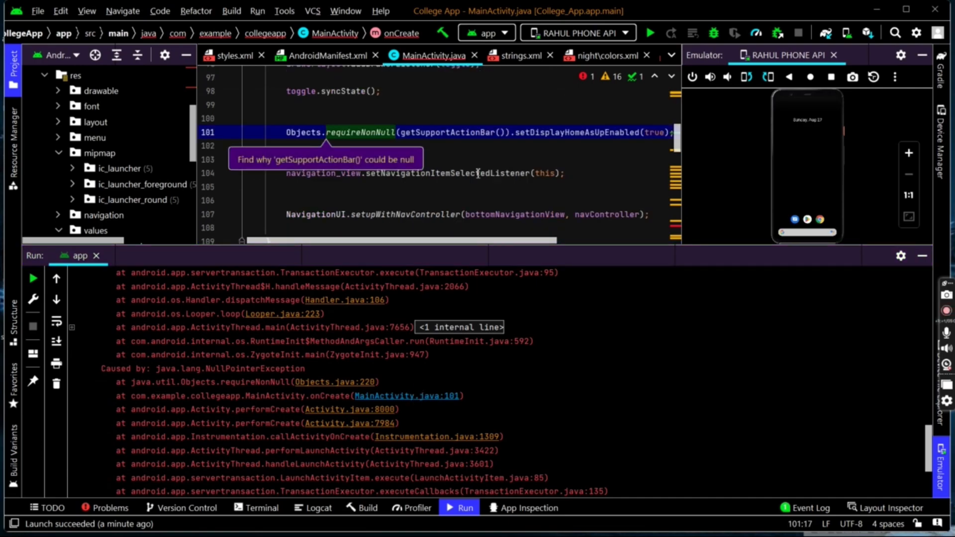
{"action": "left_click_drag", "start_coordinate": [746, 248], "coordinate": [747, 388]}
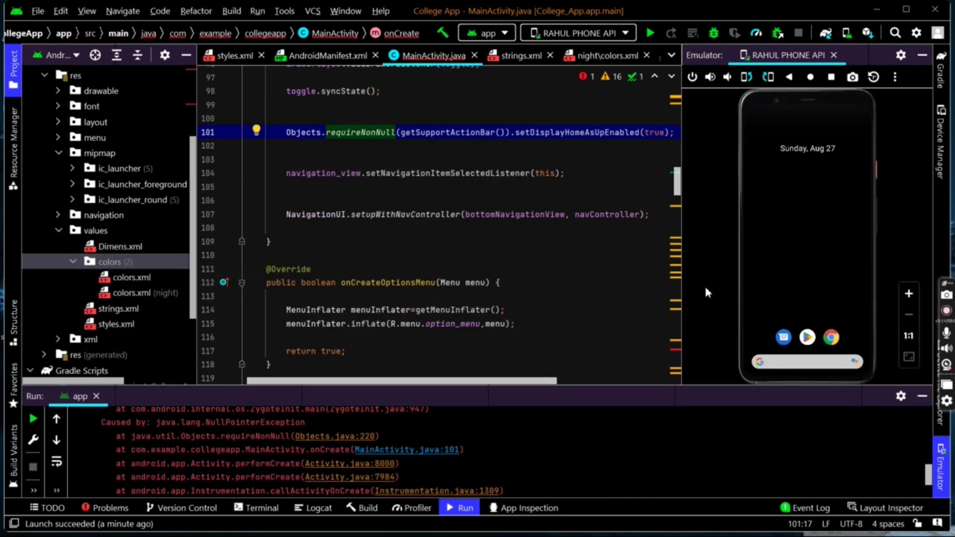
{"action": "scroll", "coordinate": [448, 224], "scroll_direction": "left", "scroll_amount": 3}
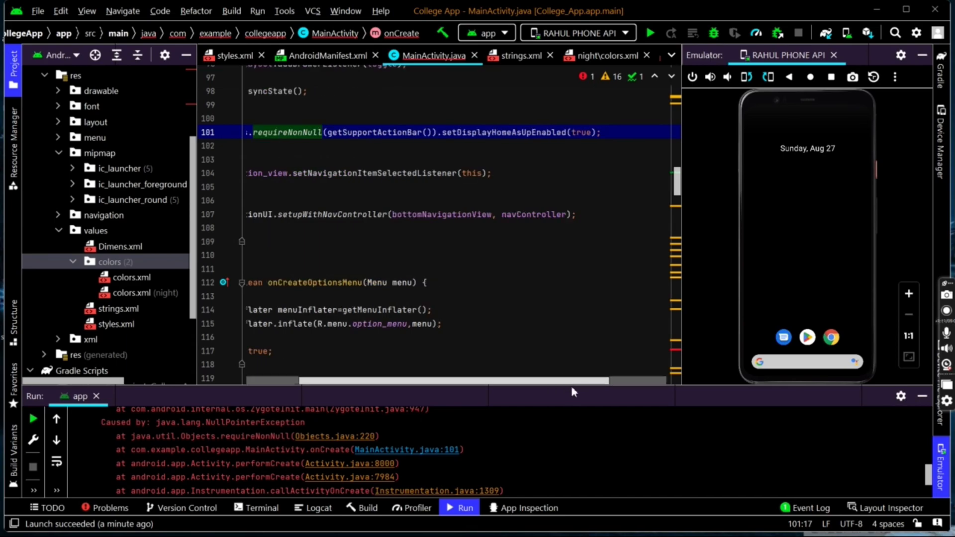
{"action": "scroll", "coordinate": [447, 225], "scroll_direction": "right", "scroll_amount": 3}
{"action": "left_click", "coordinate": [351, 132]}
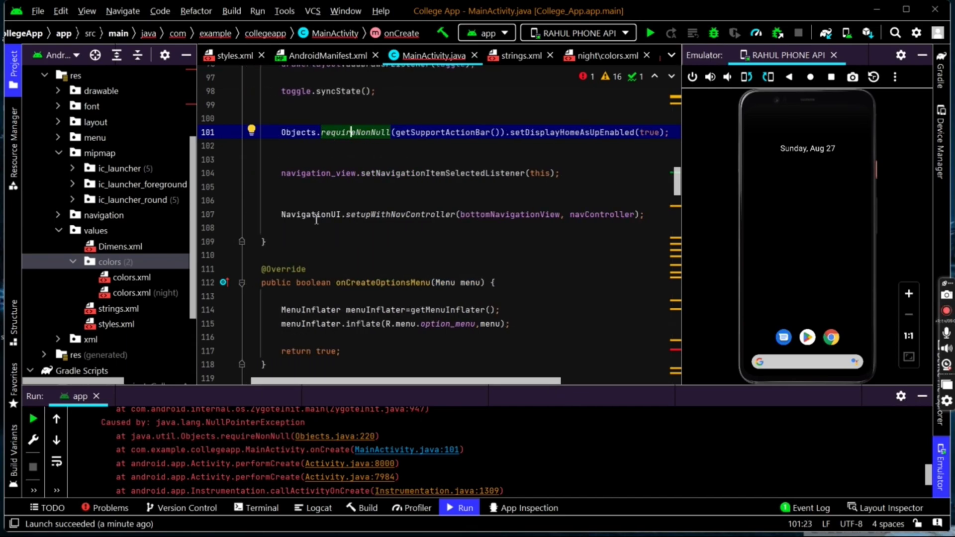
{"action": "scroll", "coordinate": [358, 223], "scroll_direction": "up", "scroll_amount": 3}
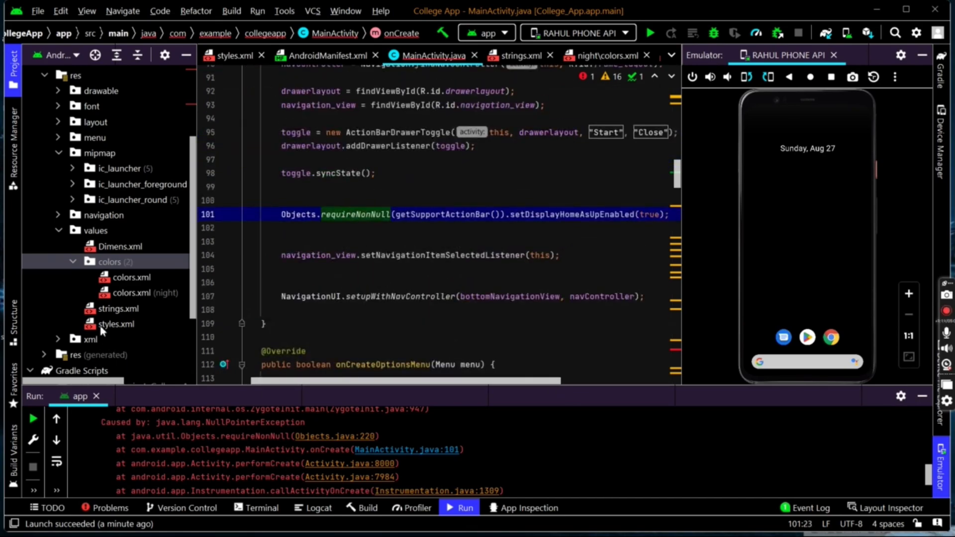
In styles.xml, change AppTheme's parent from DayNight.NoActionBar to DayNight.DarkActionBar.
{"action": "double_click", "coordinate": [116, 324]}
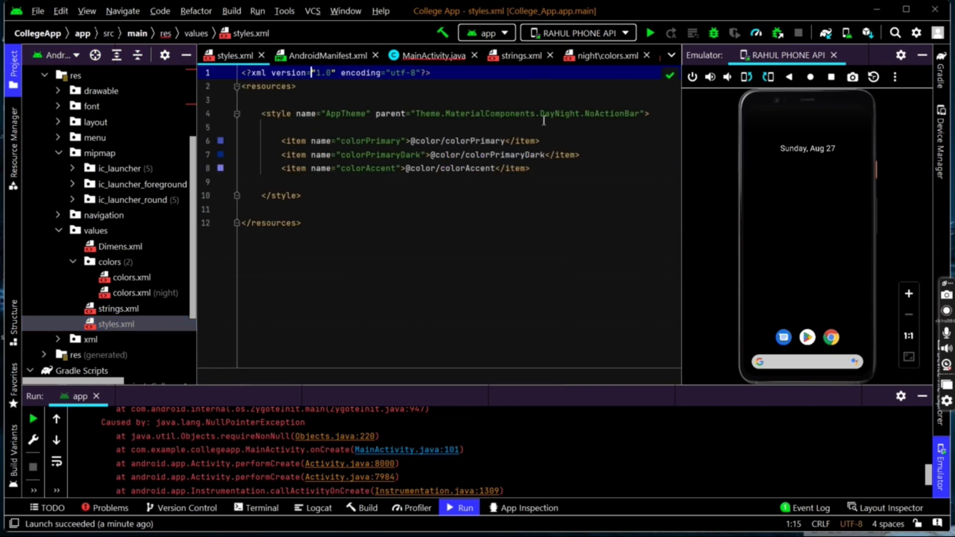
{"action": "left_click", "coordinate": [592, 114]}
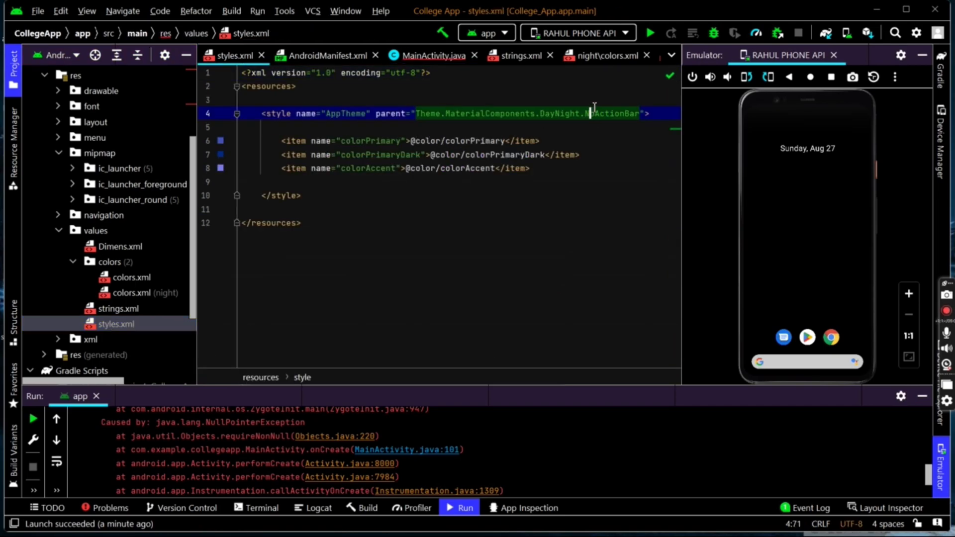
{"action": "key", "text": "BackSpace"}
{"action": "key", "text": "BackSpace"}
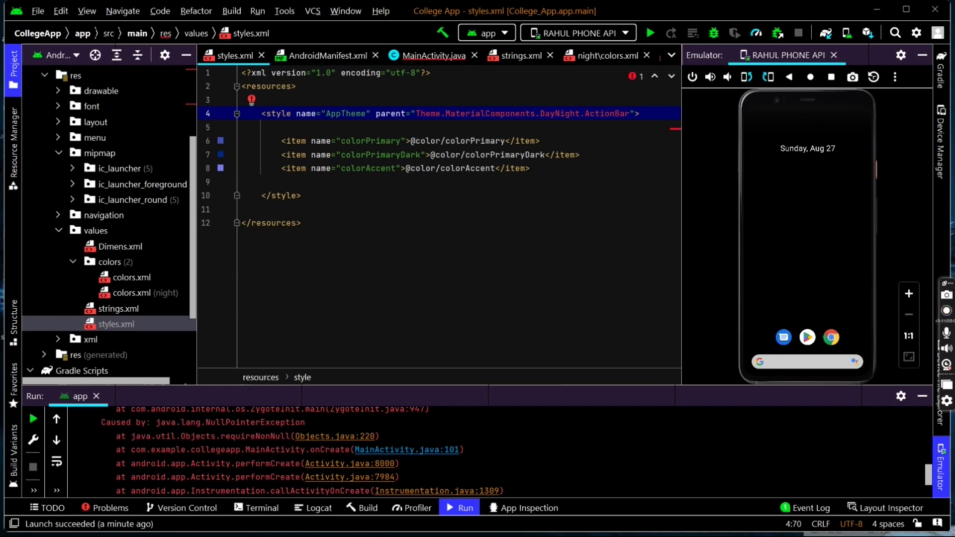
{"action": "type", "text": "Da"}
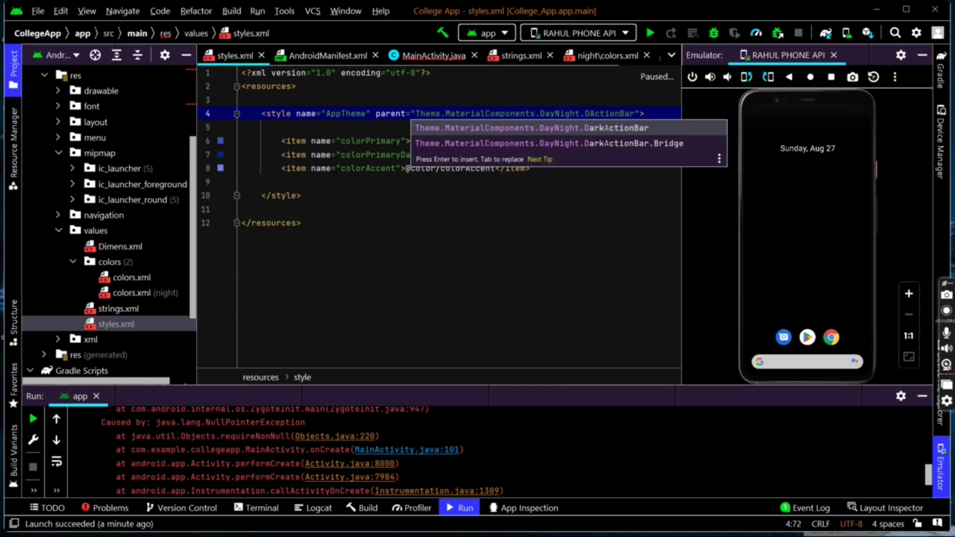
{"action": "key", "text": "Return"}
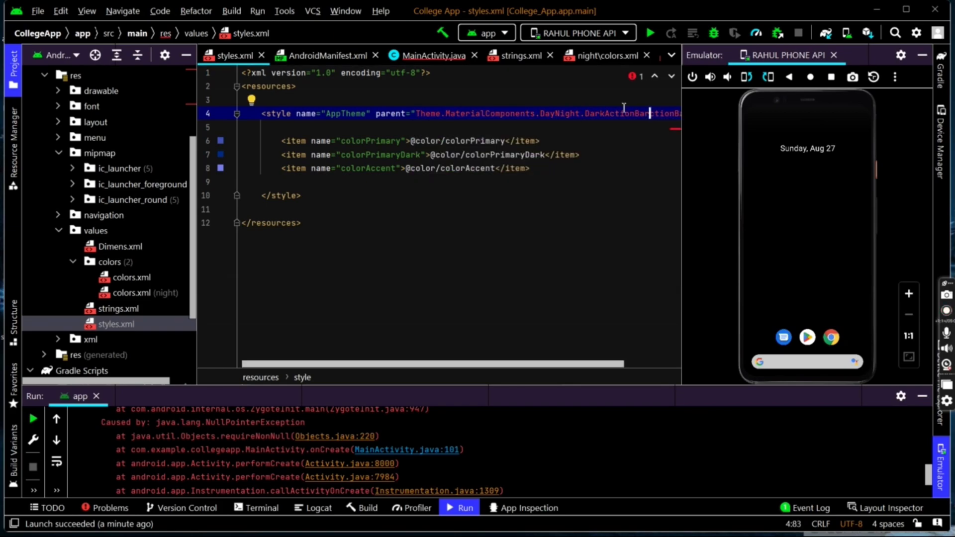
{"action": "key", "text": "shift+End"}
{"action": "key", "text": "Delete"}
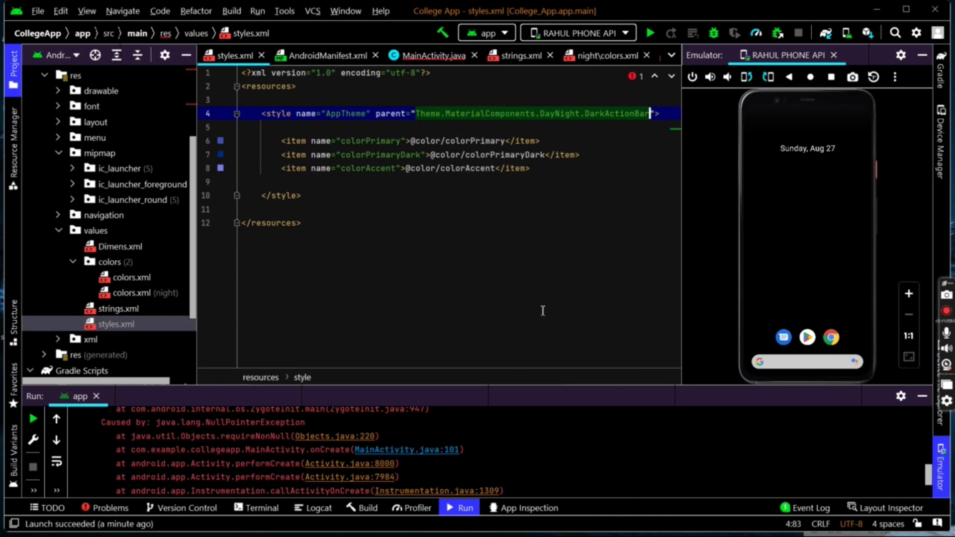
{"action": "left_click", "coordinate": [596, 168]}
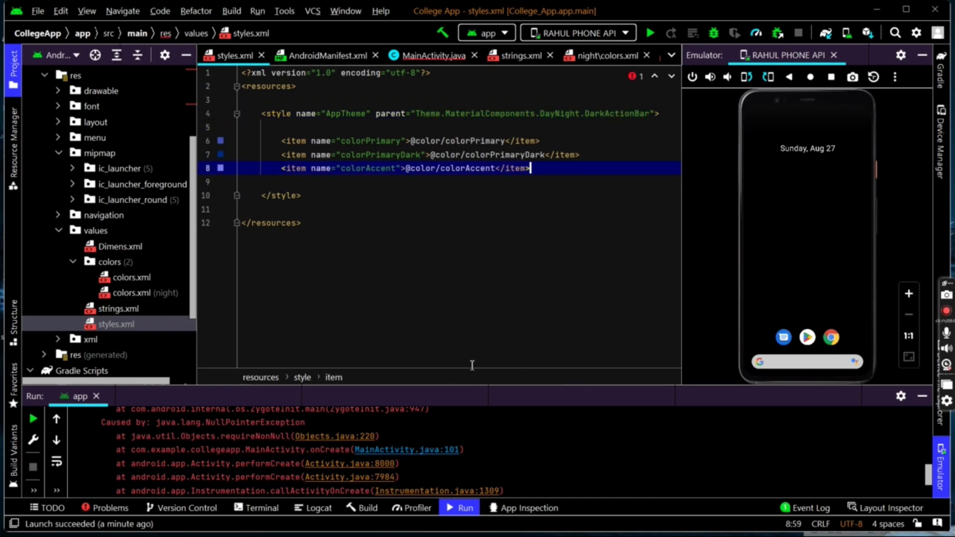
Re-run the app on the emulator via Shift+F10 with the fixed theme.
{"action": "key", "text": "shift+F10"}
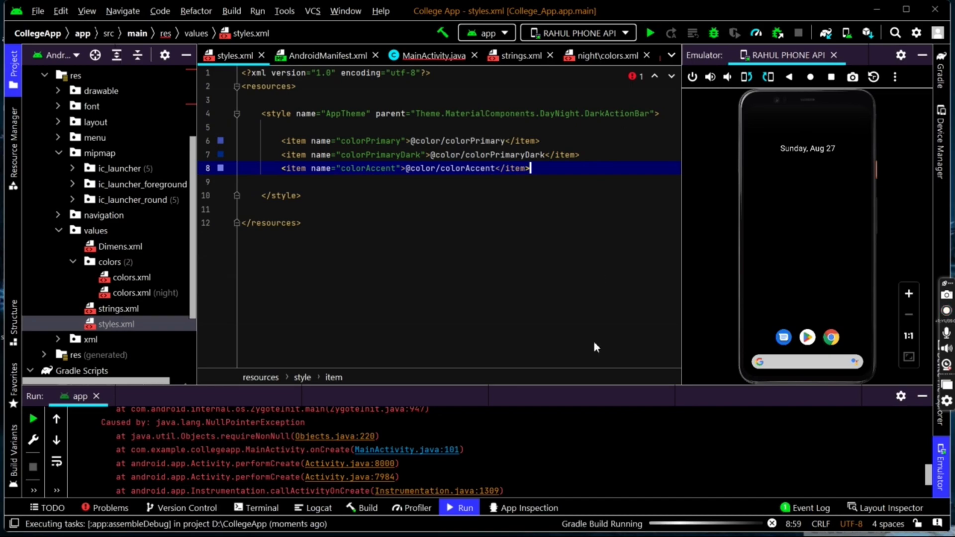